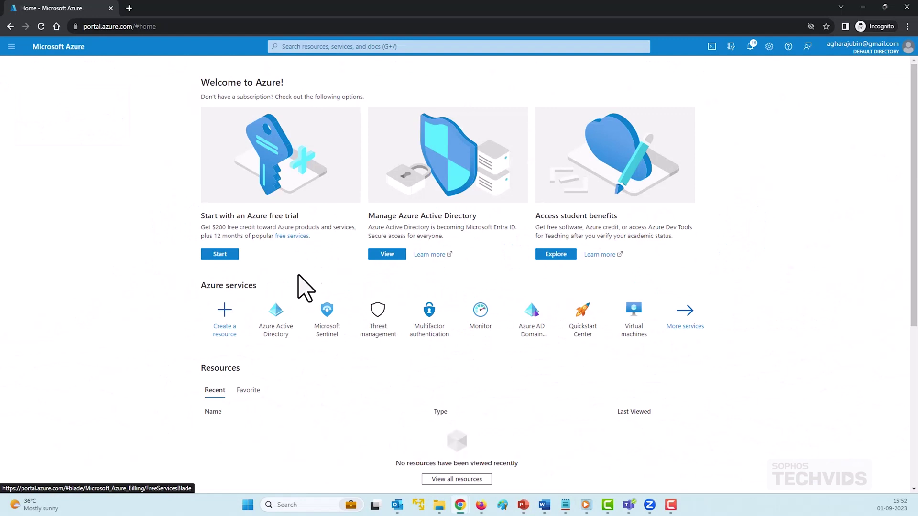
# - Open the firewall-sso-intregration app from Azure Active Directory's App registrations list
pyautogui.click(273, 318)
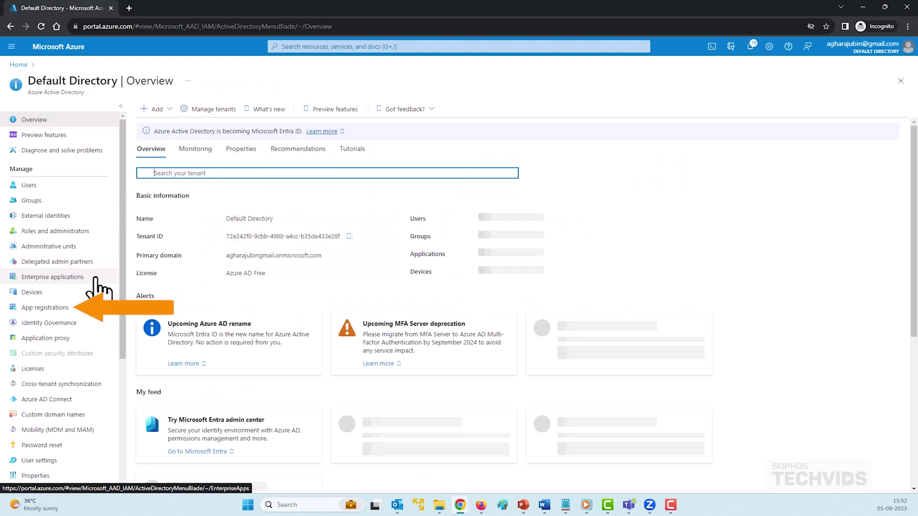
pyautogui.click(60, 307)
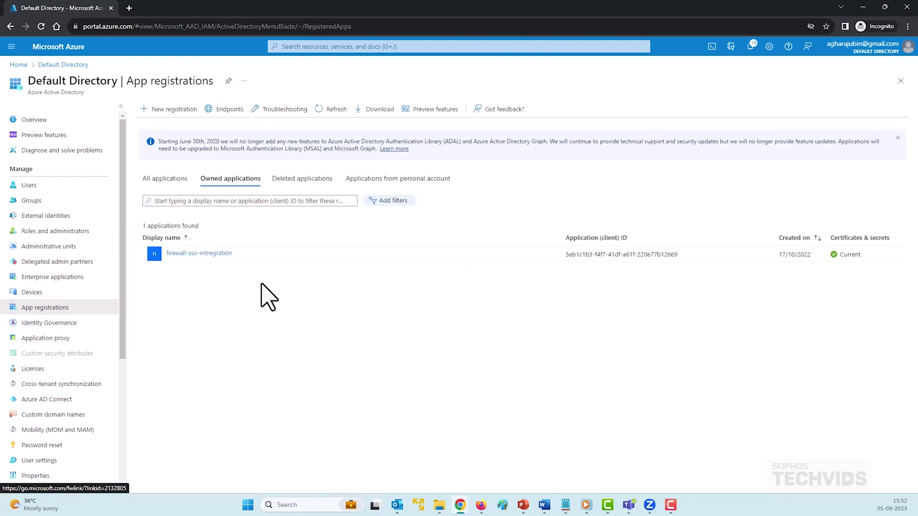
pyautogui.click(201, 261)
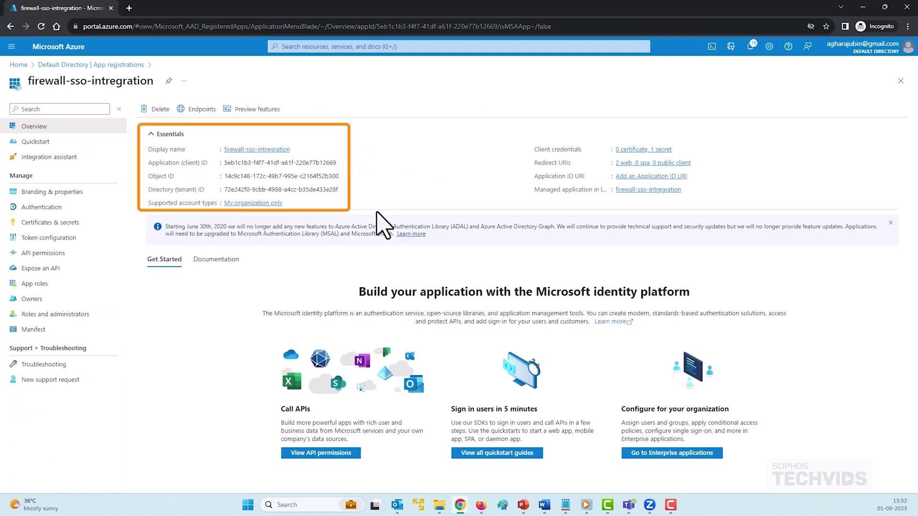
# - In Sophos Firewall, open the azure-integtation server to review its callback URLs and admin role mapping
pyautogui.click(481, 505)
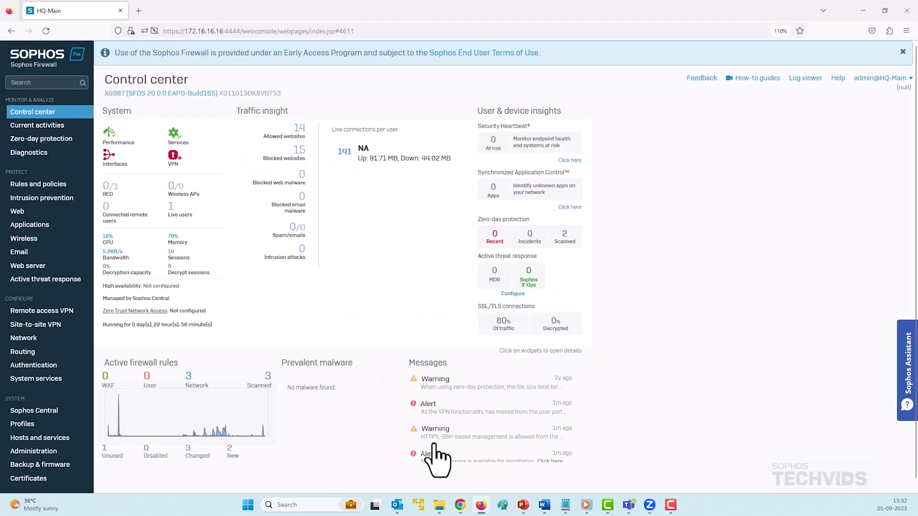
pyautogui.click(39, 366)
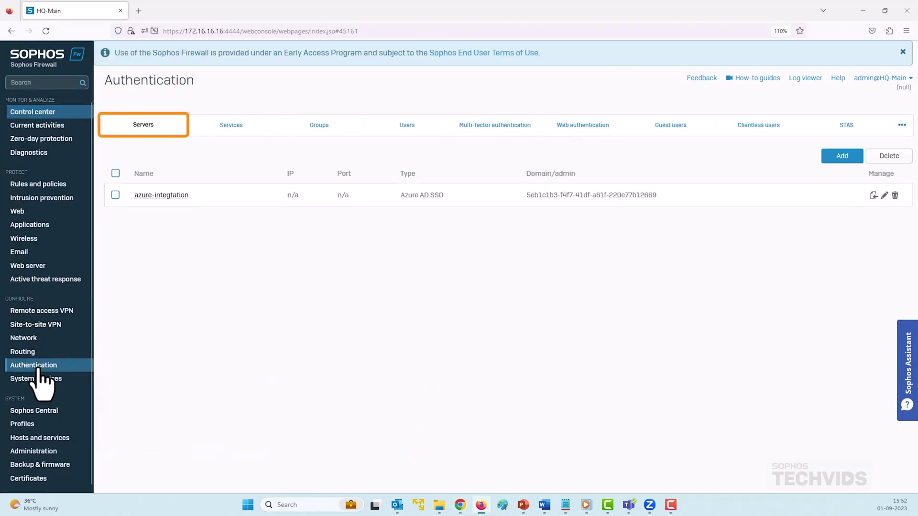
pyautogui.click(165, 197)
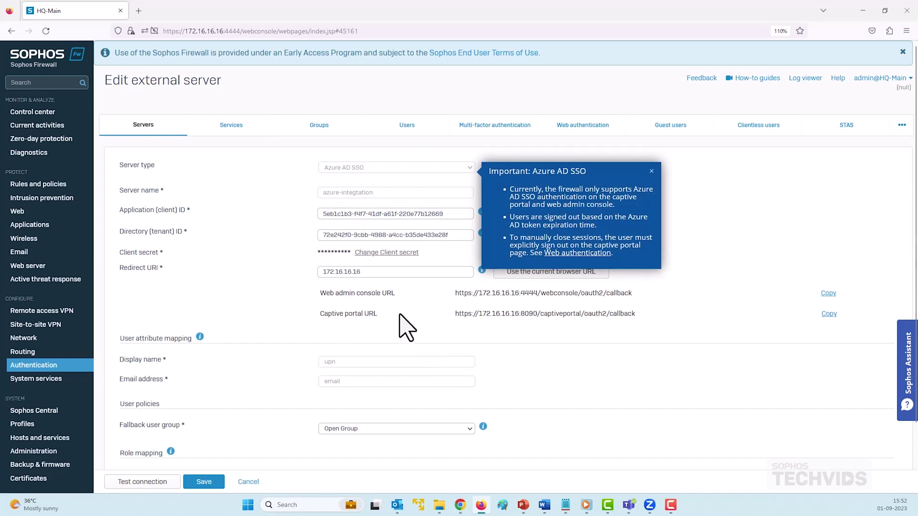
pyautogui.scroll(-2, 407, 328)
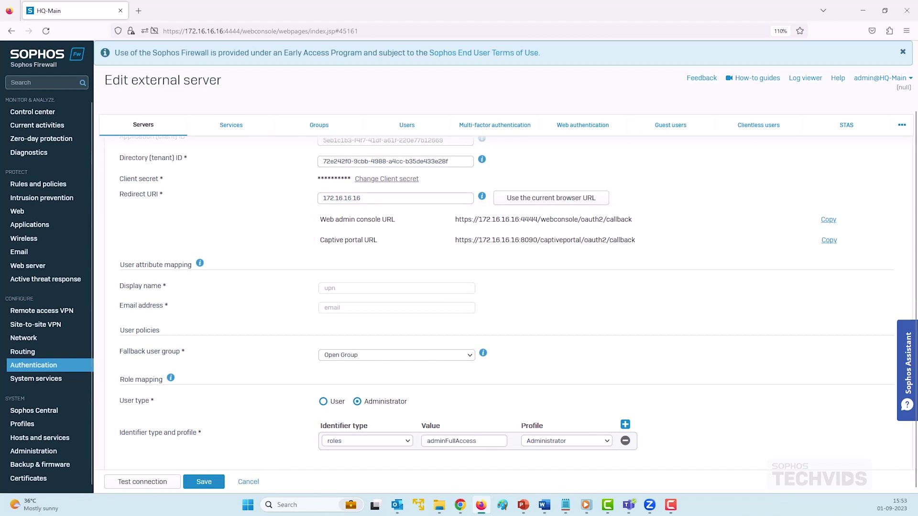
# - Compare the Azure app's redirect URIs with the Sophos callback URLs, then return to Sophos
pyautogui.moveTo(460, 505)
pyautogui.click(433, 459)
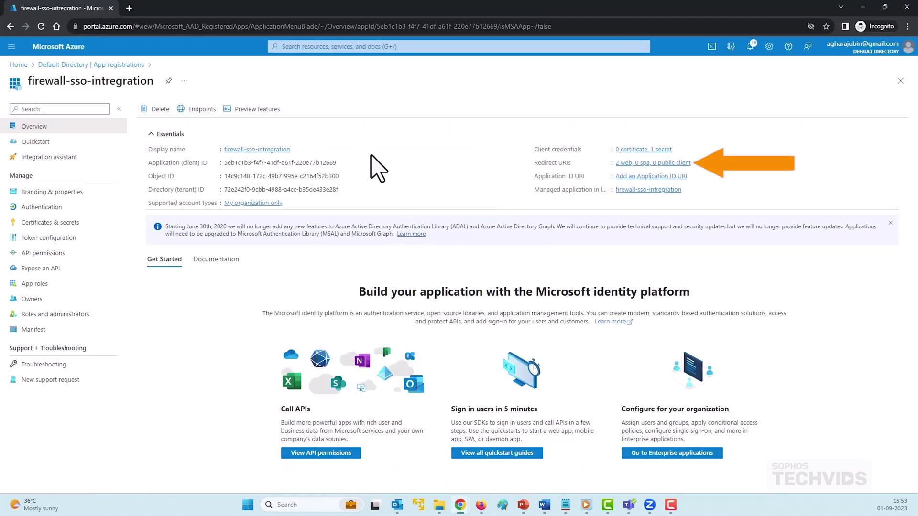
pyautogui.click(639, 163)
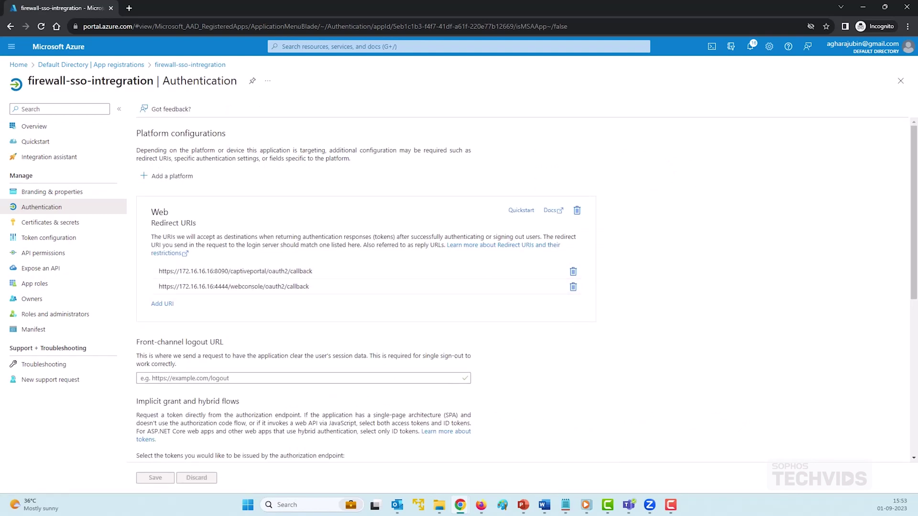
pyautogui.click(863, 6)
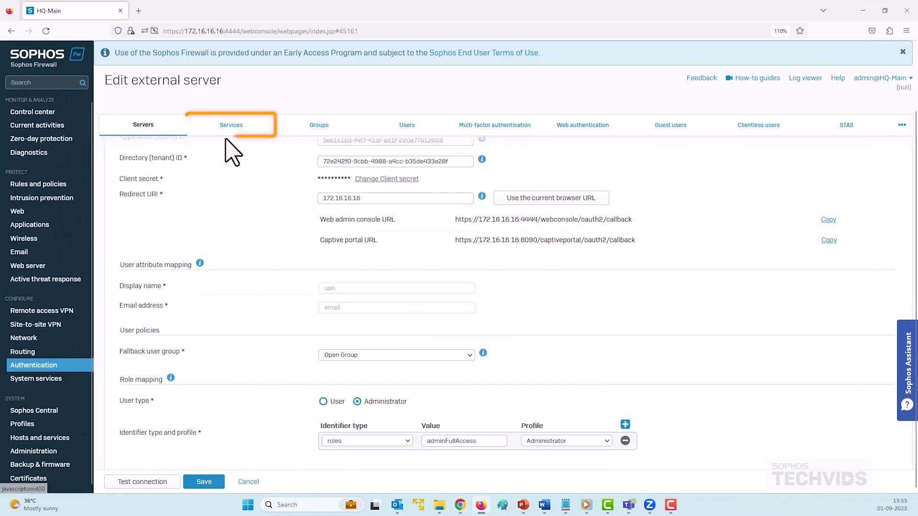
# - Add azure-integtation to the firewall authentication servers and apply the change
pyautogui.click(231, 125)
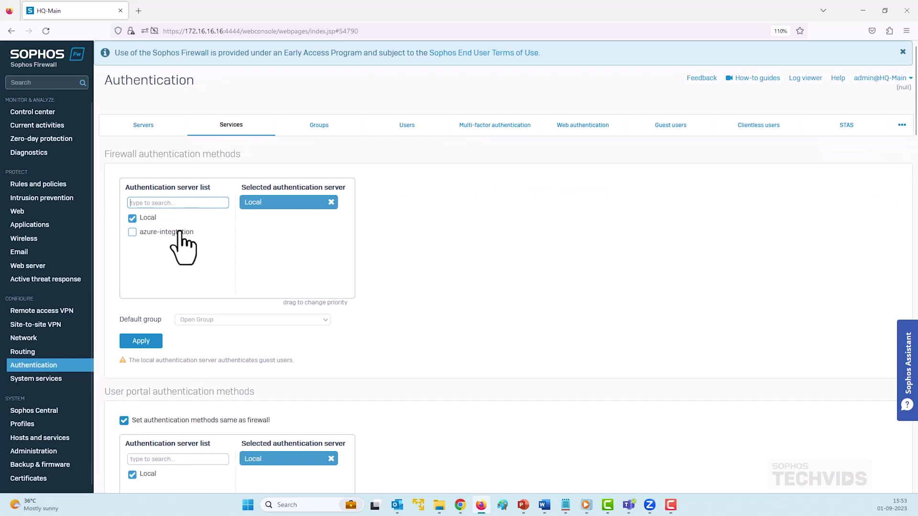
pyautogui.click(132, 232)
pyautogui.scroll(-1, 143, 287)
pyautogui.click(148, 314)
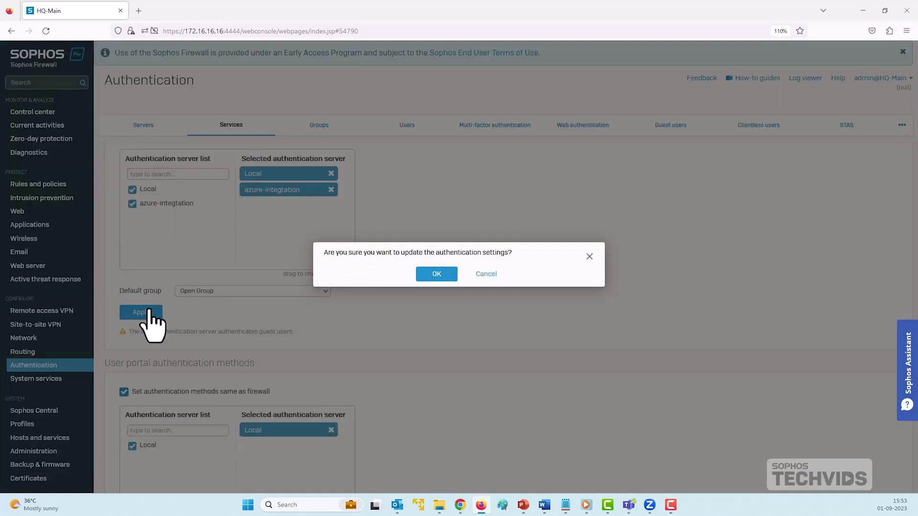
pyautogui.click(444, 275)
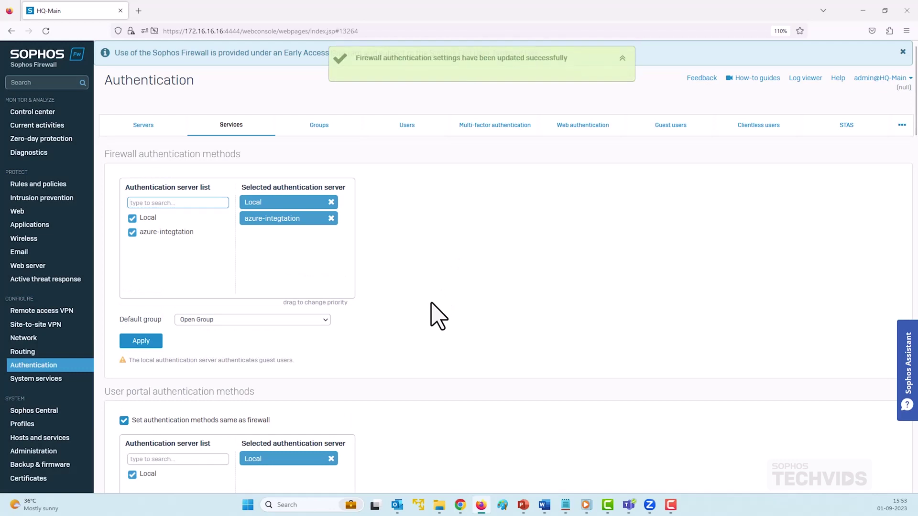
# - Add azure-integtation to the administrator authentication servers and apply the change
pyautogui.scroll(-15, 433, 315)
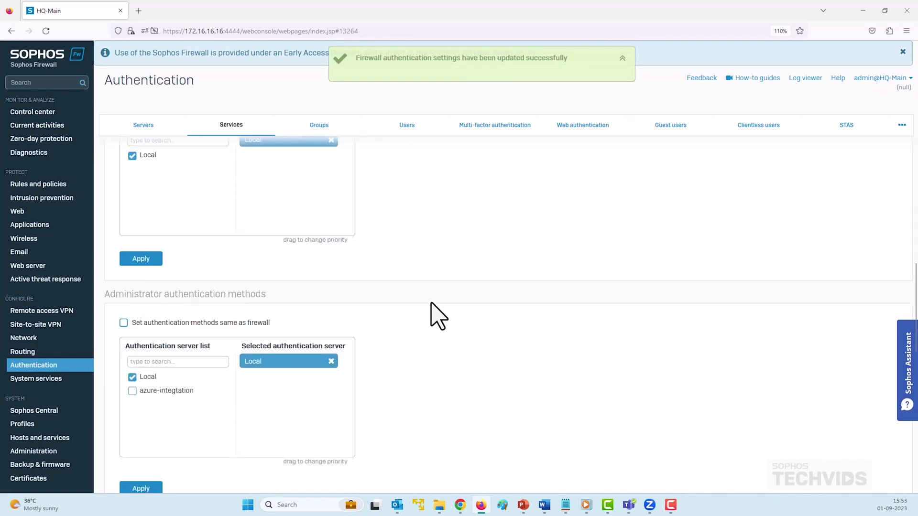
pyautogui.scroll(-3, 432, 303)
pyautogui.click(142, 221)
pyautogui.click(155, 319)
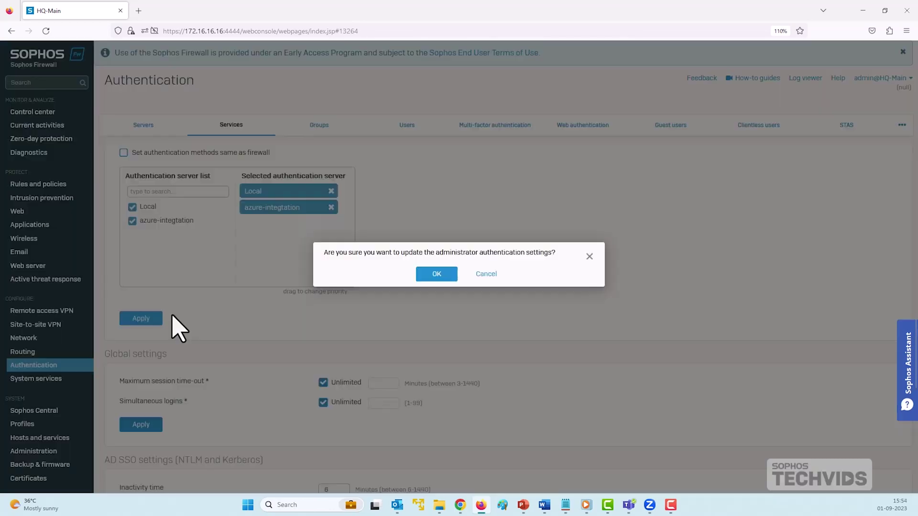
pyautogui.click(432, 275)
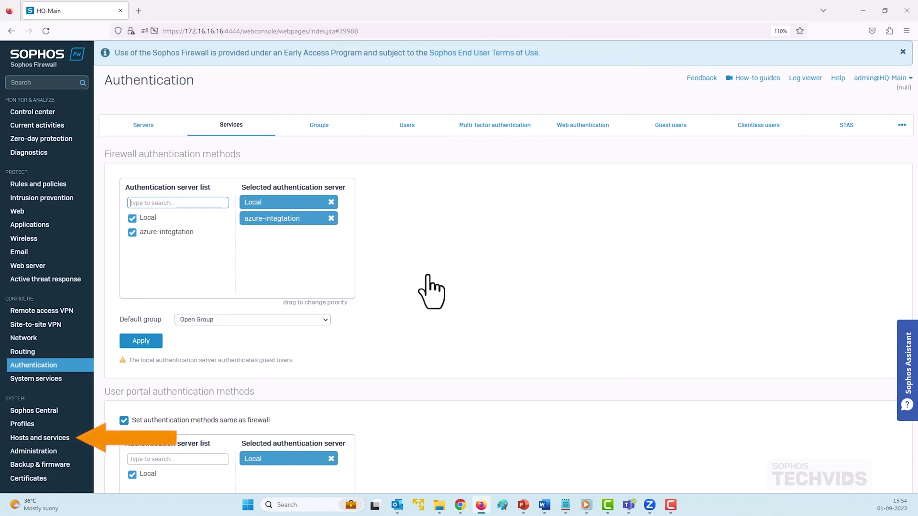
# - Filter FQDN host groups by 'micro' and open the Microsoft Azure Allowed URLs group
pyautogui.click(43, 438)
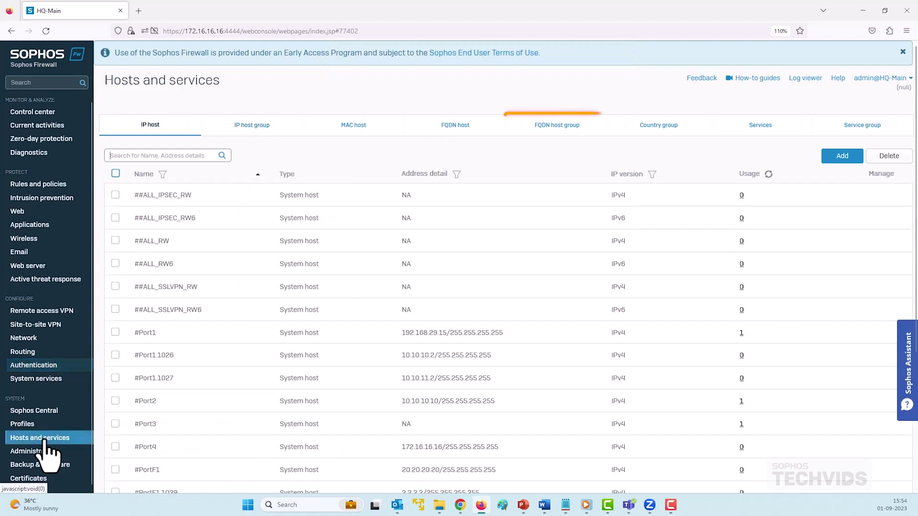
pyautogui.click(547, 130)
pyautogui.write('micro')
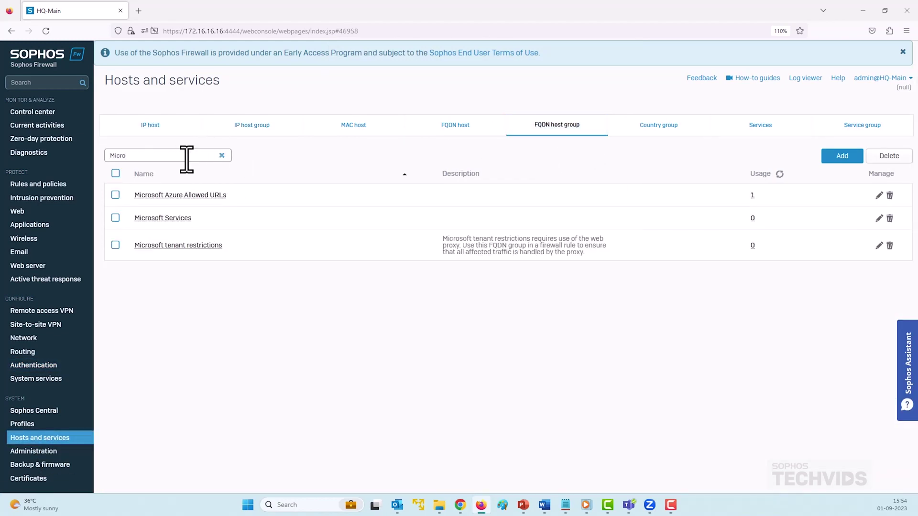
pyautogui.click(208, 195)
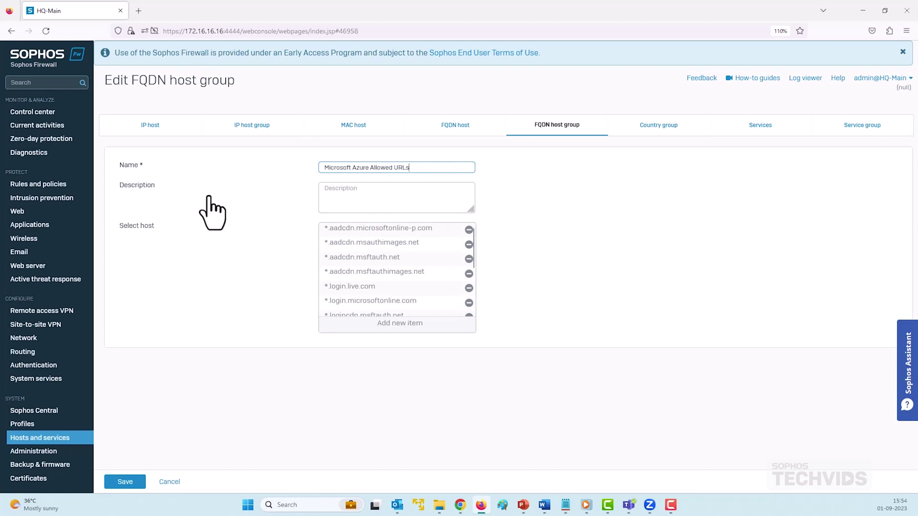
# - Inspect the Microsoft Azure Allowed URLs firewall rule and close it without saving
pyautogui.click(45, 185)
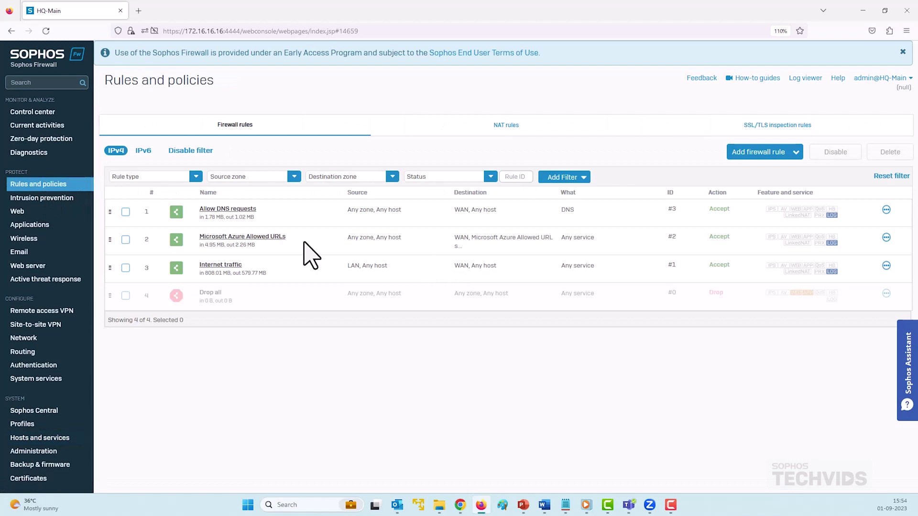
pyautogui.click(261, 239)
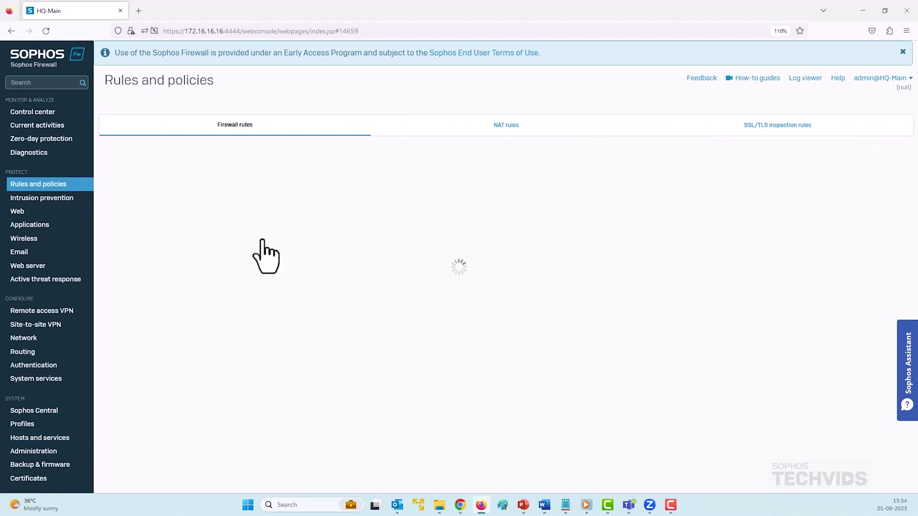
pyautogui.scroll(-3, 478, 363)
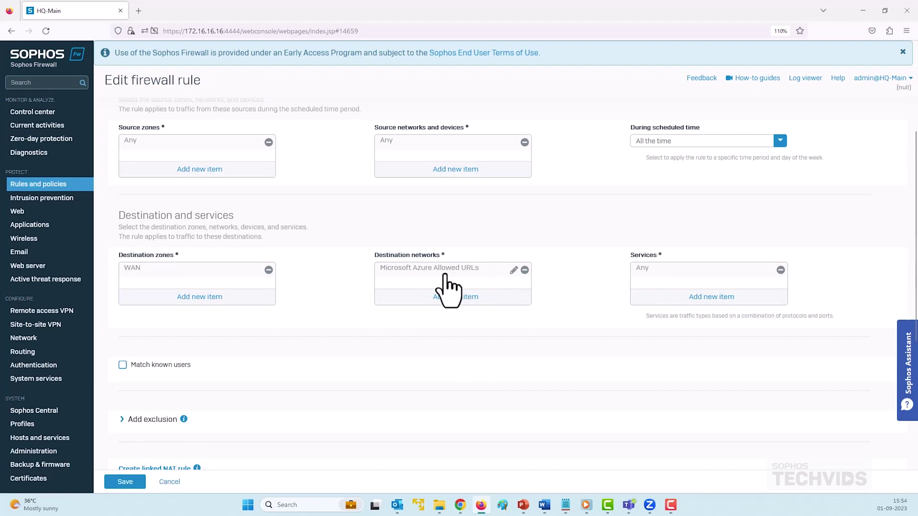
pyautogui.click(169, 482)
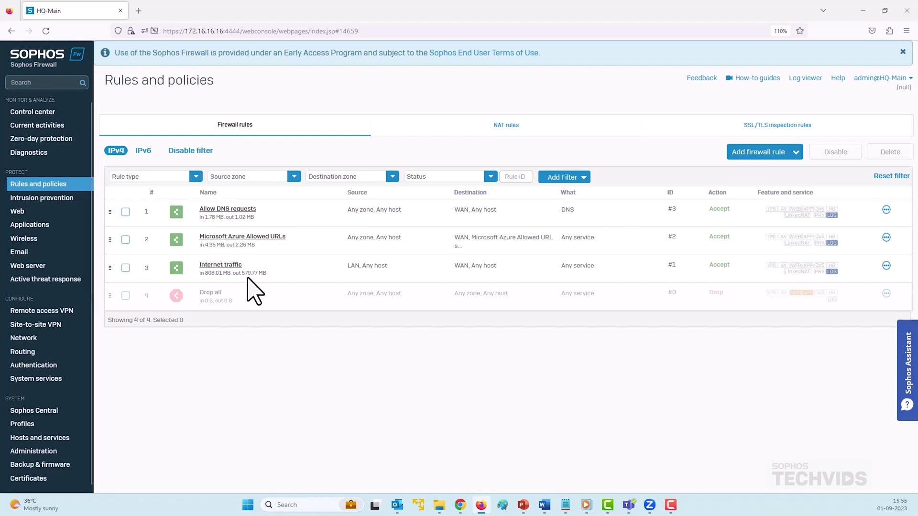
# - Enable Match known users and web authentication for unknown users on the Internet rule, and save
pyautogui.click(234, 268)
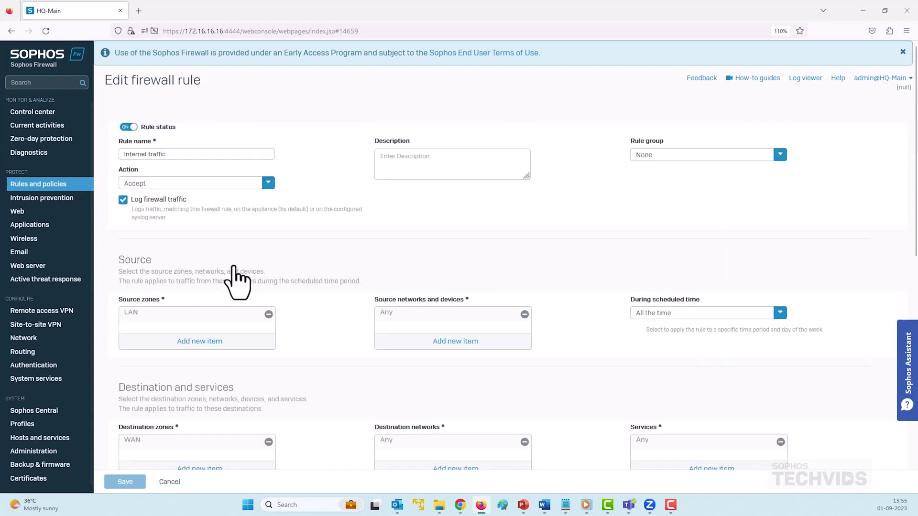
pyautogui.scroll(-4, 341, 296)
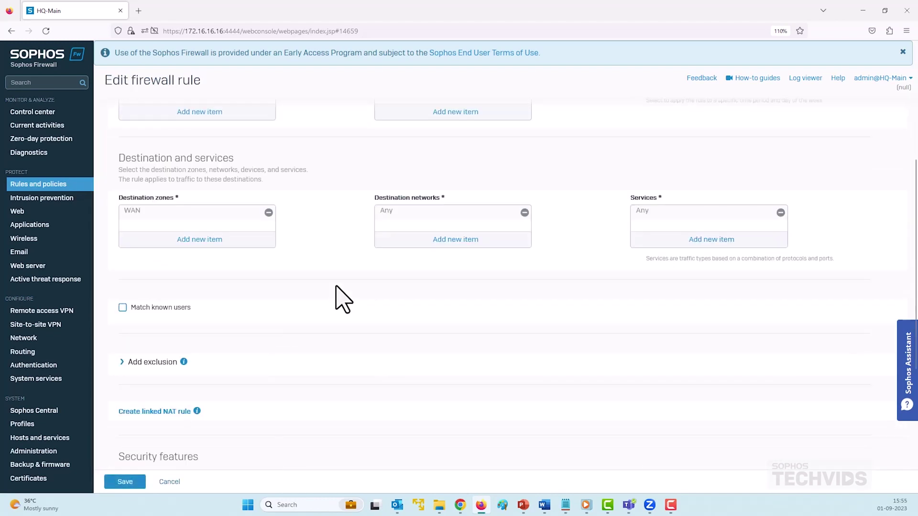
pyautogui.click(122, 308)
pyautogui.click(123, 327)
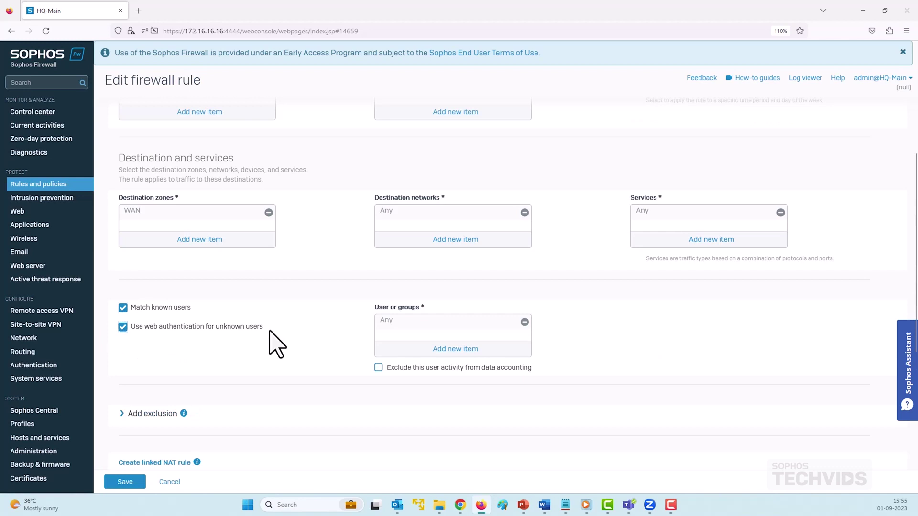
pyautogui.scroll(-6, 277, 344)
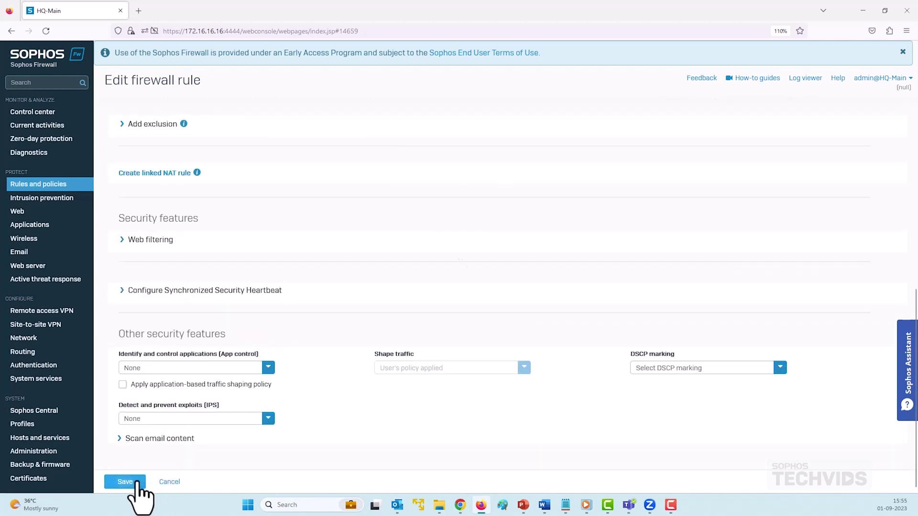
pyautogui.click(122, 483)
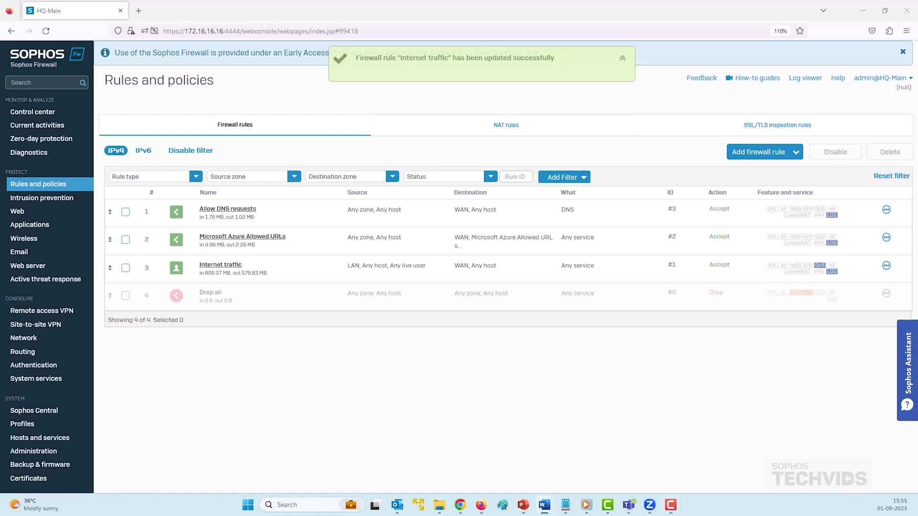
# - Start the Azure AD group import, filtering by Display name equals MarketingOps
pyautogui.click(43, 365)
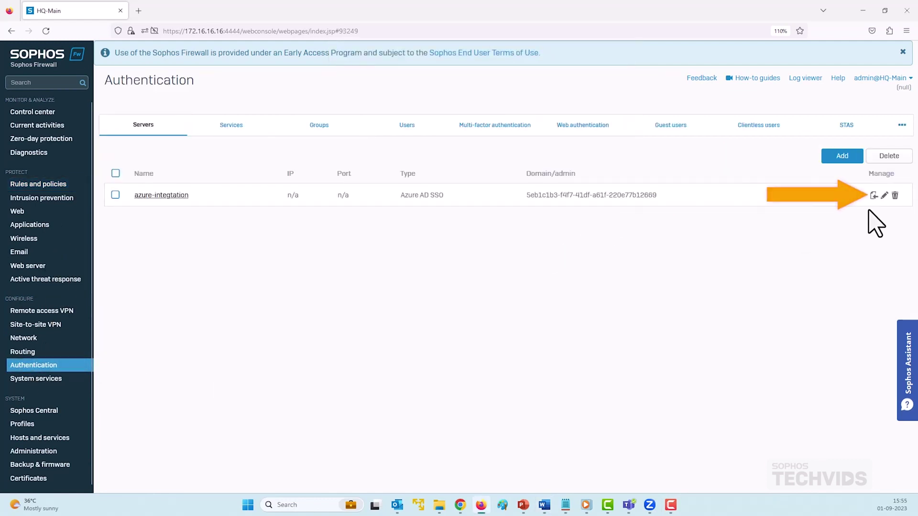
pyautogui.click(873, 196)
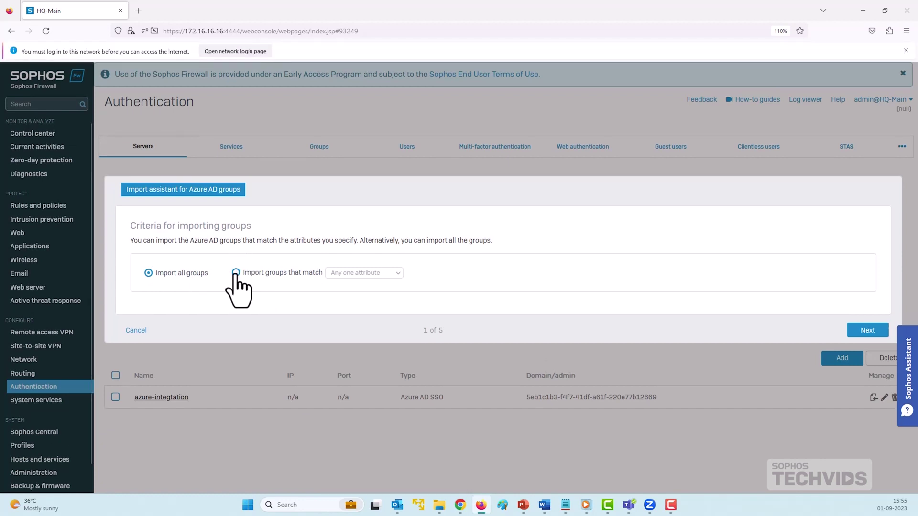
pyautogui.click(236, 272)
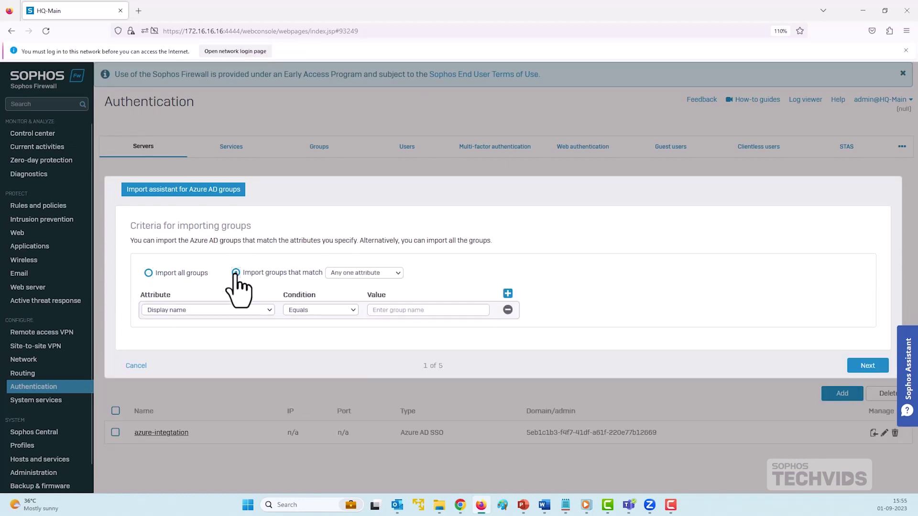
pyautogui.click(402, 311)
pyautogui.write('MarketingOps')
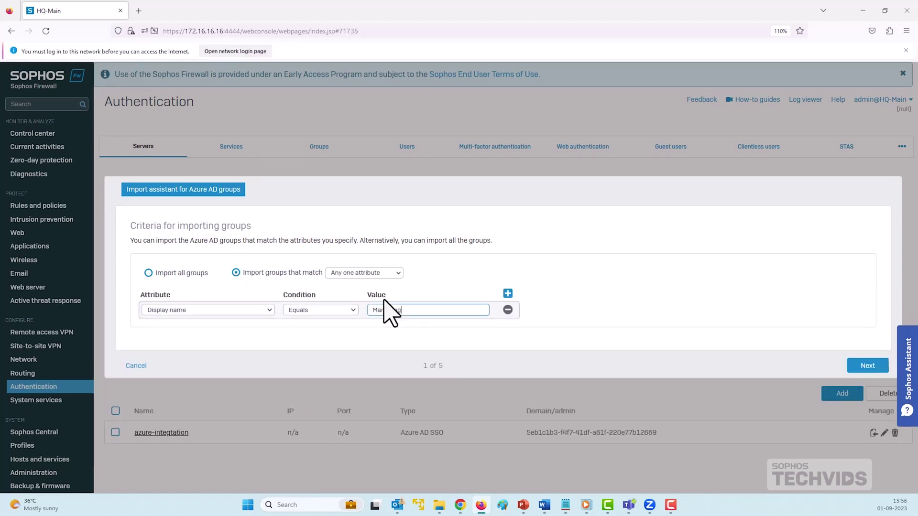
pyautogui.click(508, 294)
pyautogui.click(215, 325)
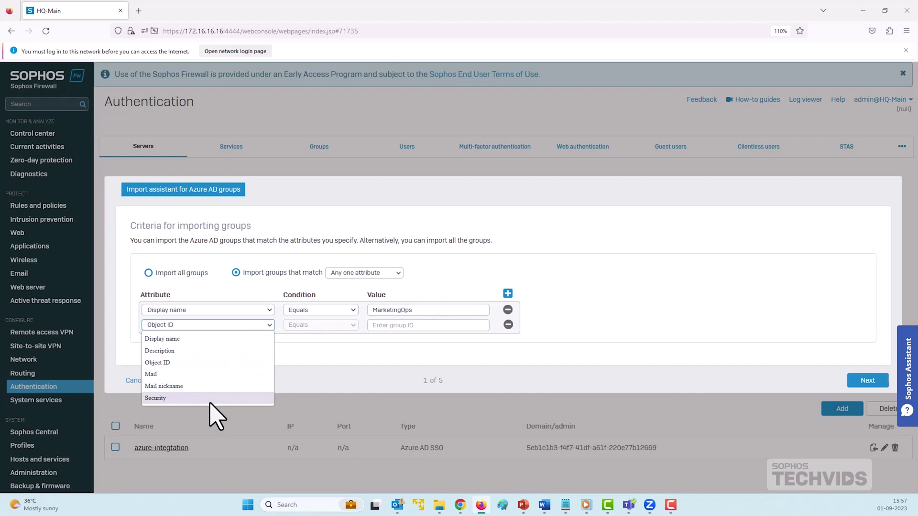
pyautogui.click(508, 325)
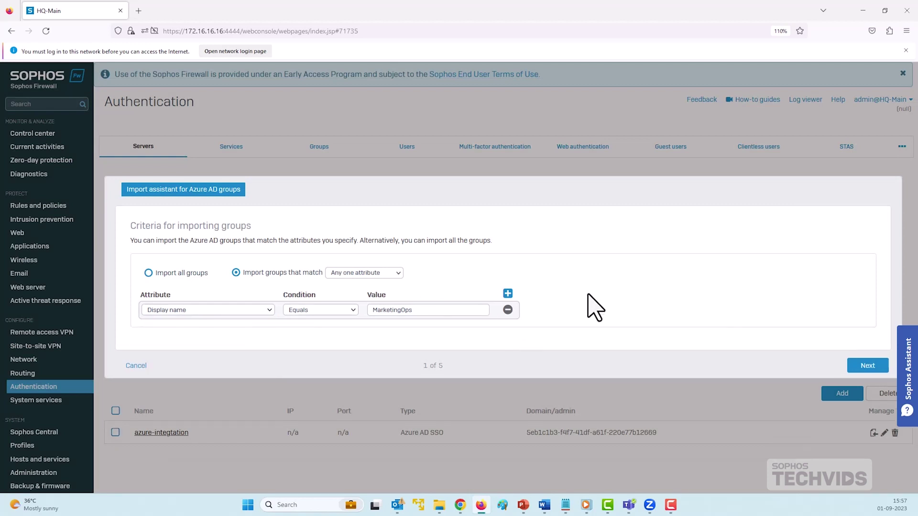
pyautogui.click(870, 367)
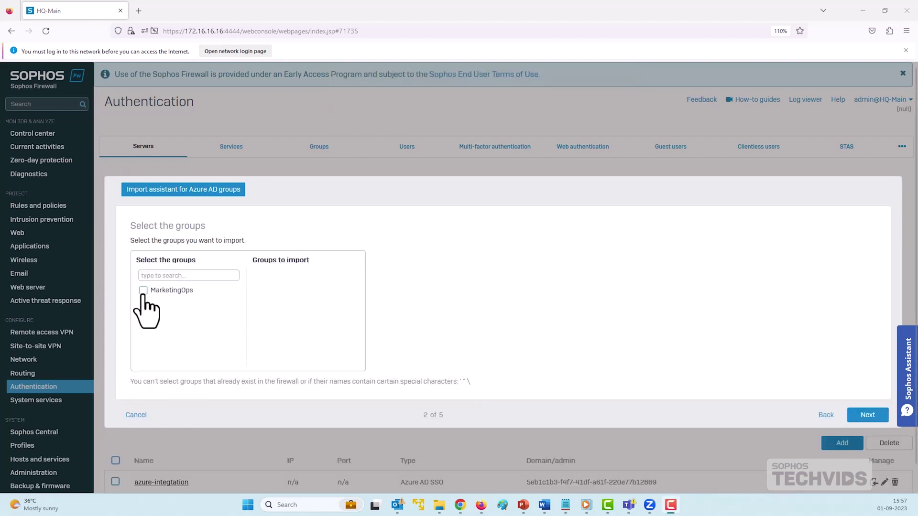
# - Import MarketingOps with Unlimited Internet Access quota and Allowed all the time access
pyautogui.click(144, 290)
pyautogui.click(868, 415)
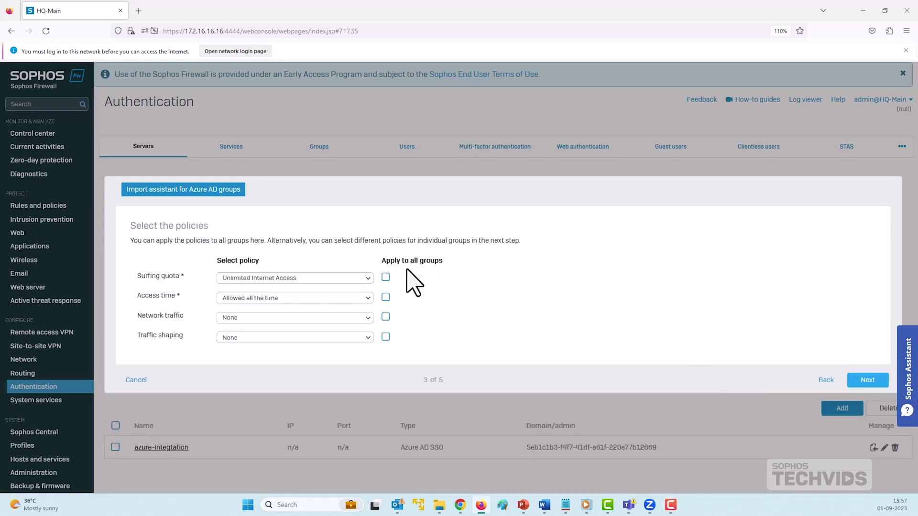
pyautogui.click(385, 277)
pyautogui.click(385, 297)
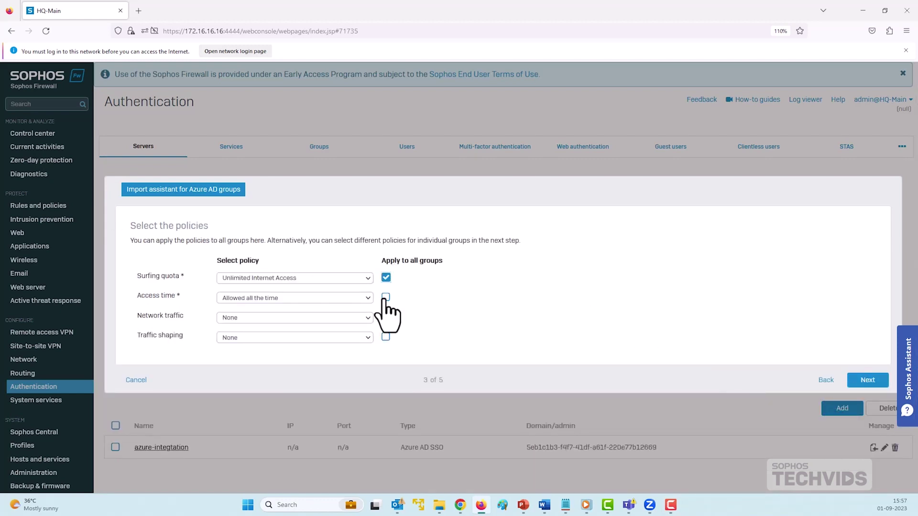
pyautogui.click(867, 381)
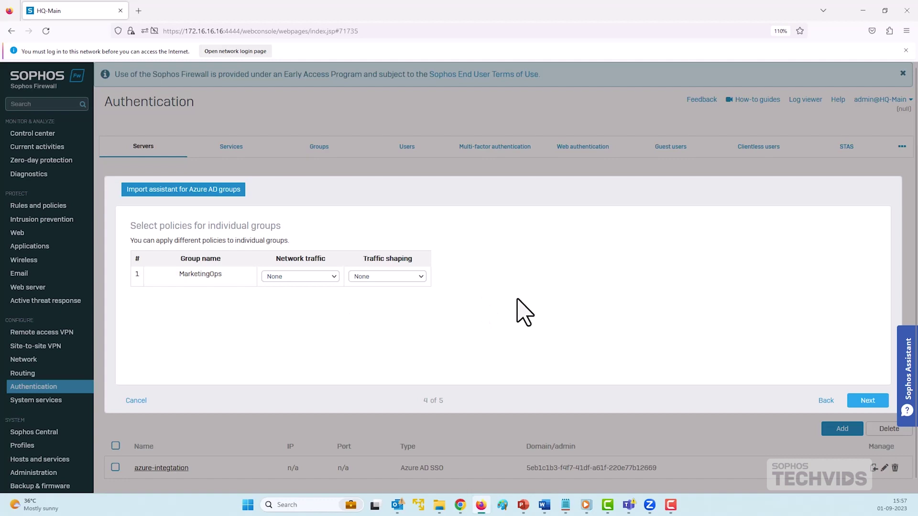
pyautogui.click(867, 401)
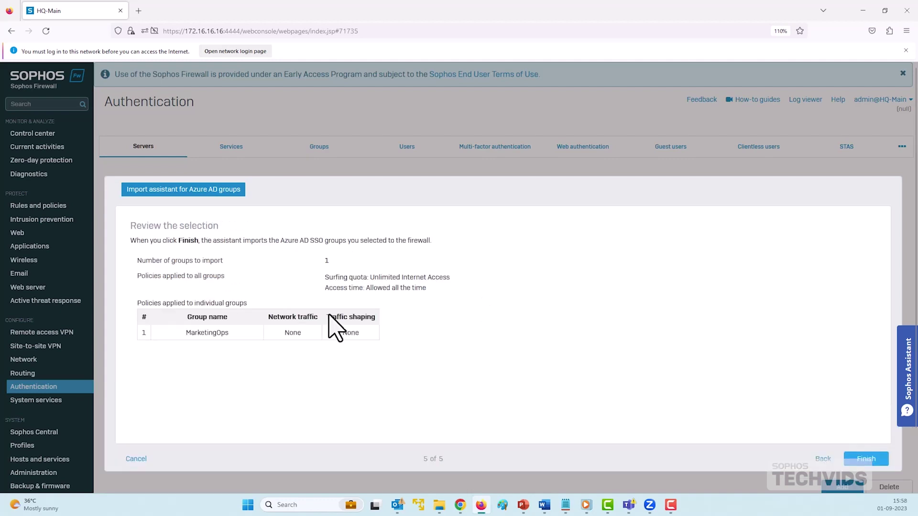
pyautogui.click(858, 460)
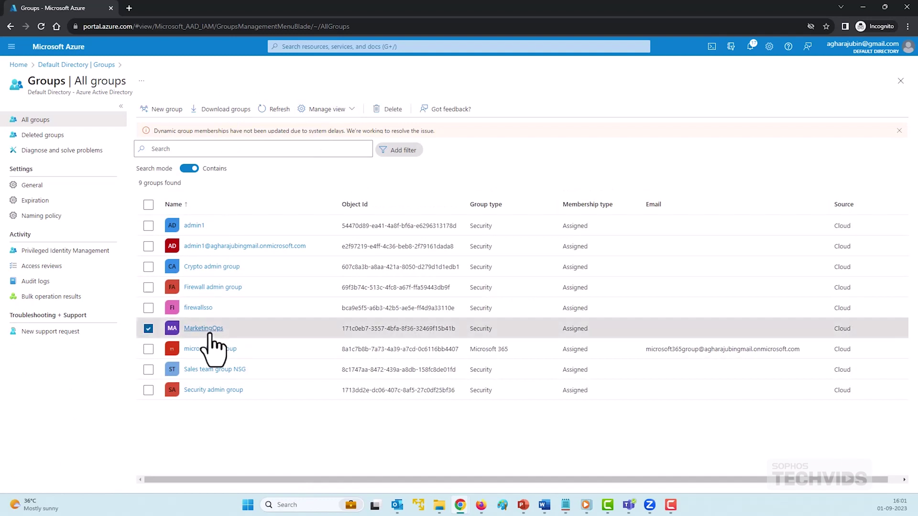
# - Check MarketingOps members, then open the test user's profile and view its group memberships
pyautogui.click(210, 333)
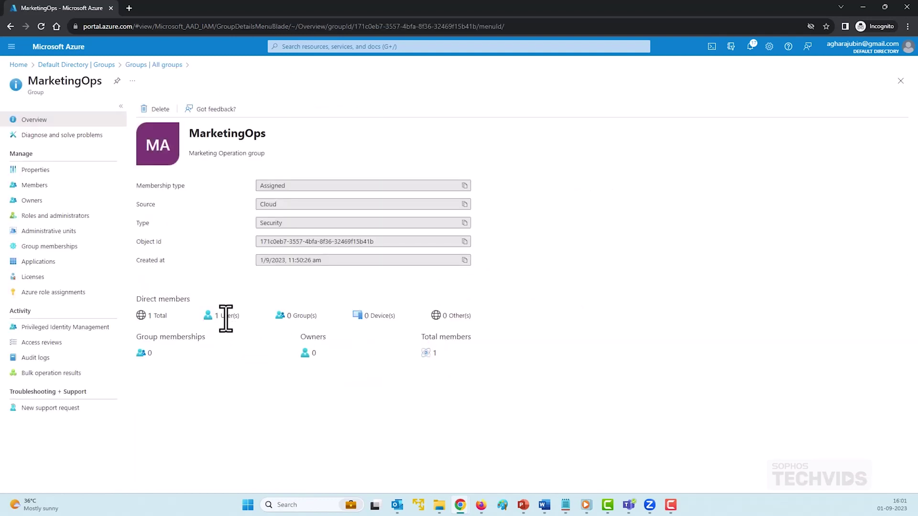
pyautogui.click(72, 65)
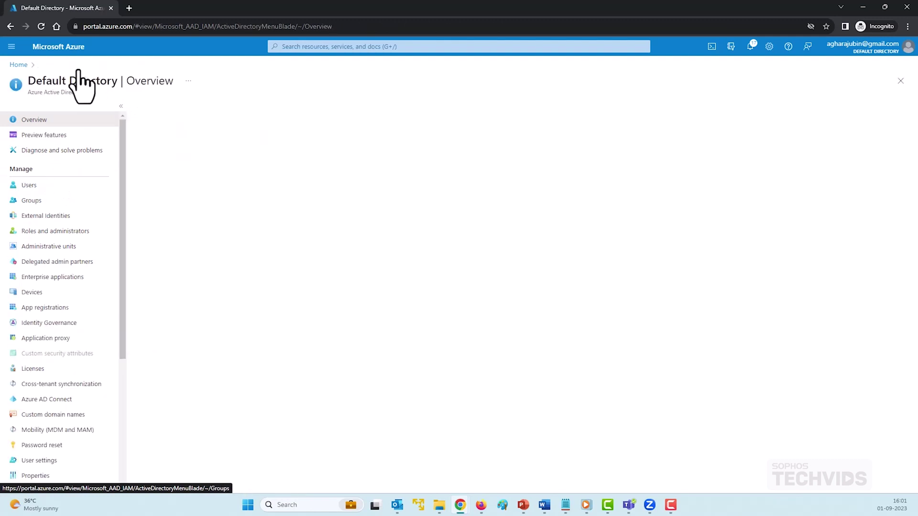
pyautogui.click(40, 190)
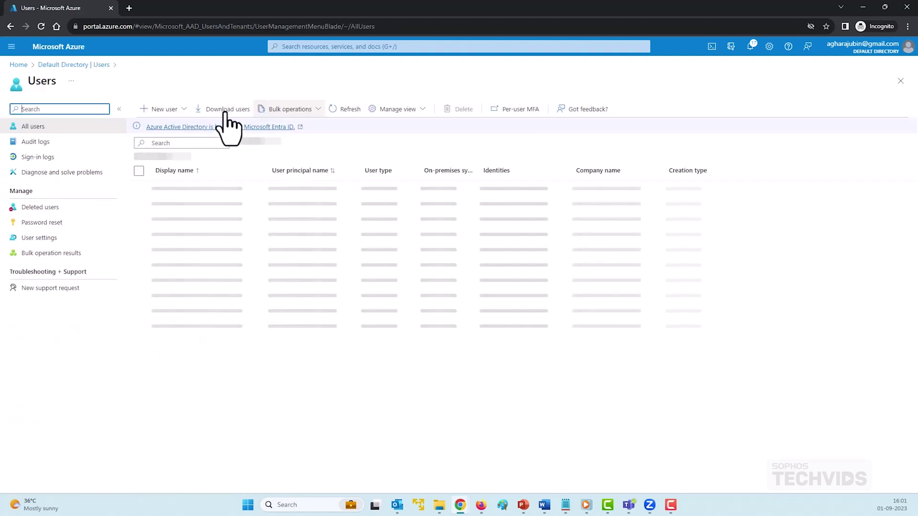
pyautogui.click(205, 144)
pyautogui.write('mike')
pyautogui.click(177, 189)
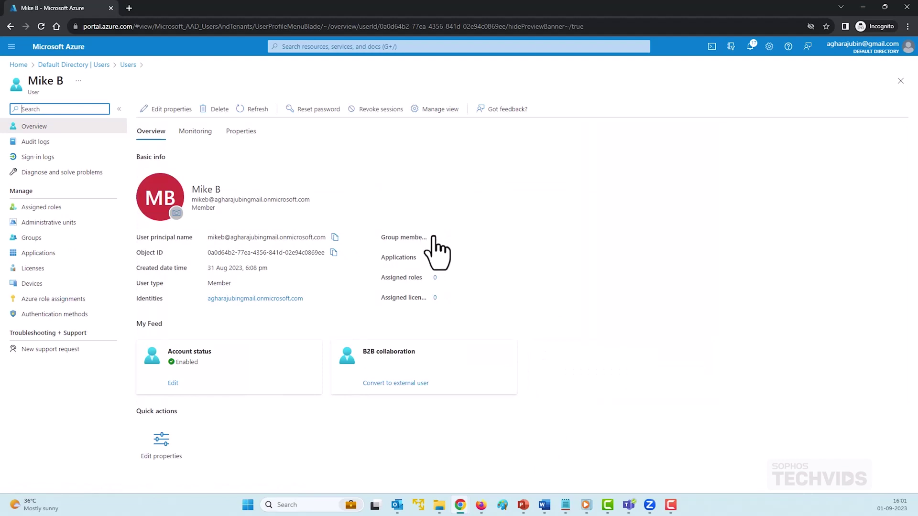
pyautogui.click(434, 237)
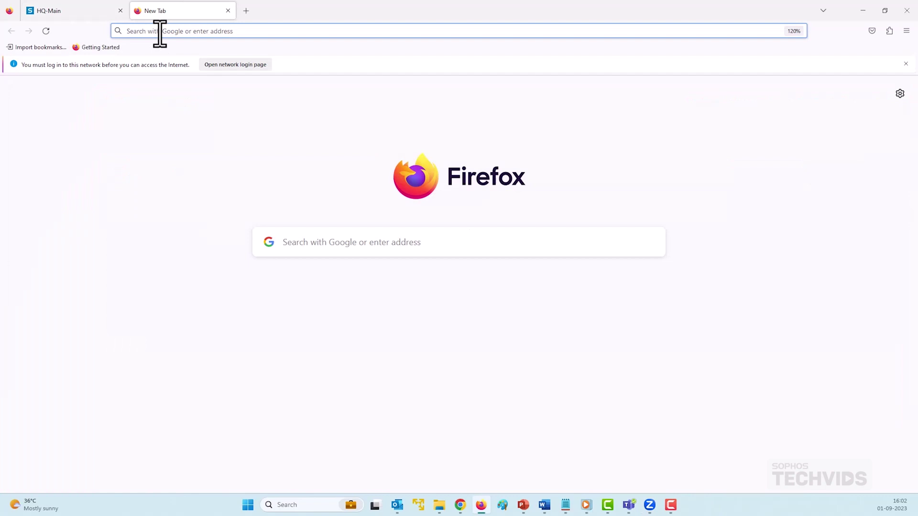
# - Search the web for 'Sophos' to trigger the captive portal and open its sign-in page
pyautogui.click(159, 31)
pyautogui.write('Sophos')
pyautogui.press('Return')
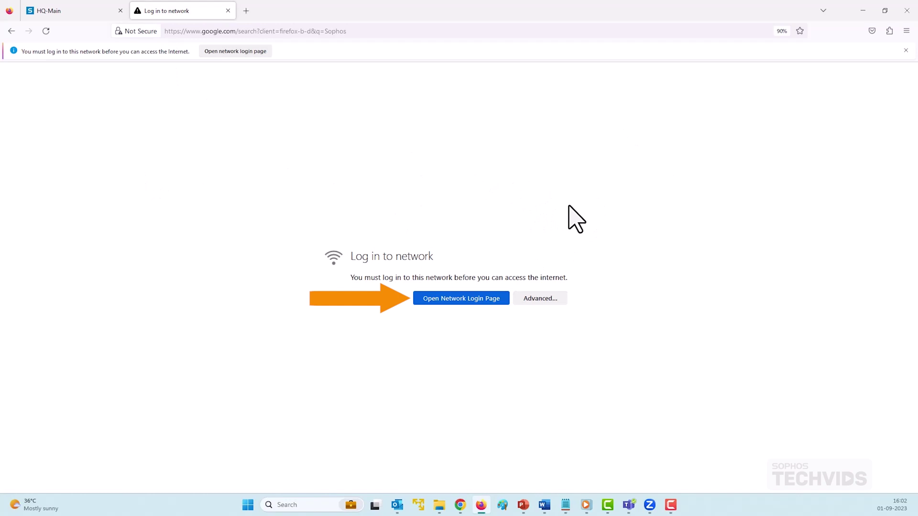
pyautogui.click(463, 300)
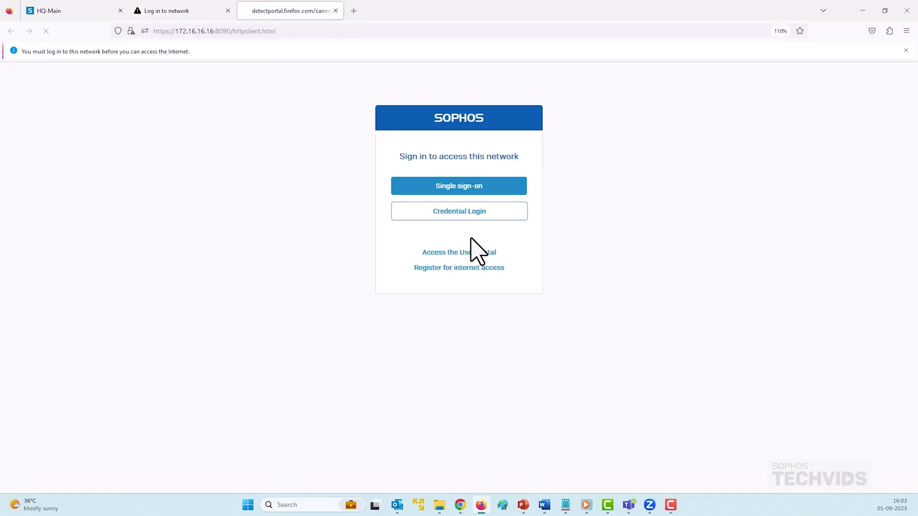
# - Sign in via Microsoft single sign-on with the account e-mail and password, staying signed in
pyautogui.click(446, 190)
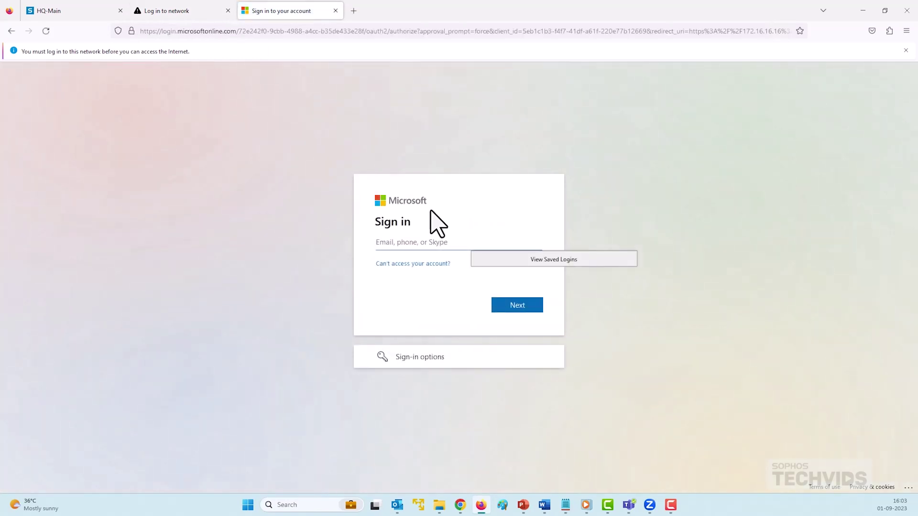
pyautogui.click(412, 245)
pyautogui.hotkey('ctrl', 'v')
pyautogui.click(512, 322)
pyautogui.press('Return')
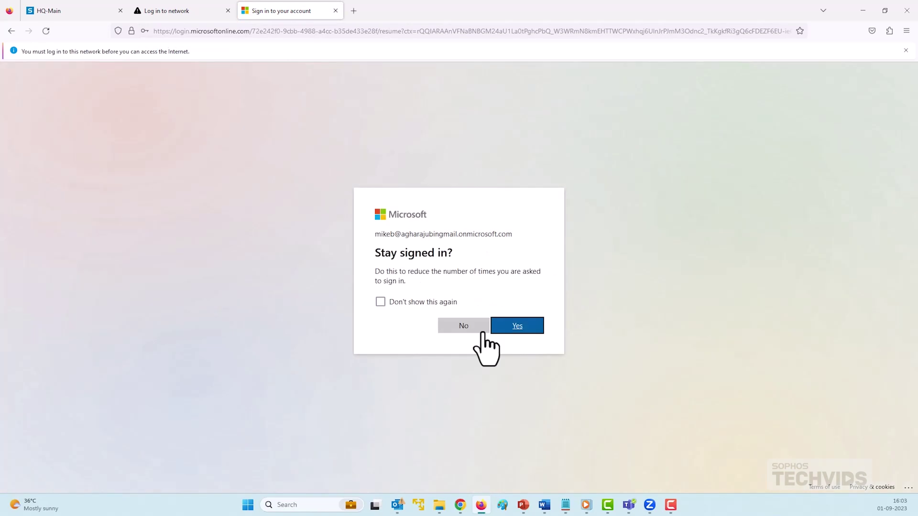
pyautogui.click(483, 333)
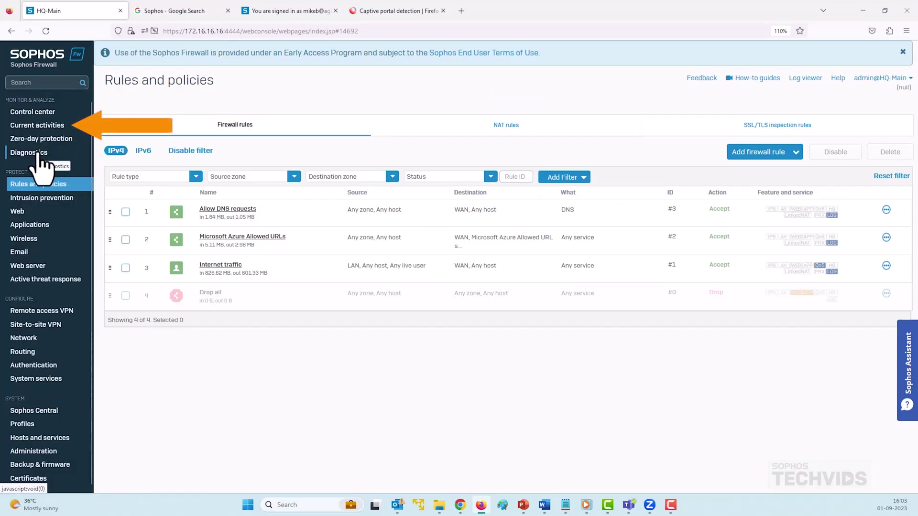
# - Check live users, then highlight MarketingOps in the user's row under Authentication > Users
pyautogui.click(44, 126)
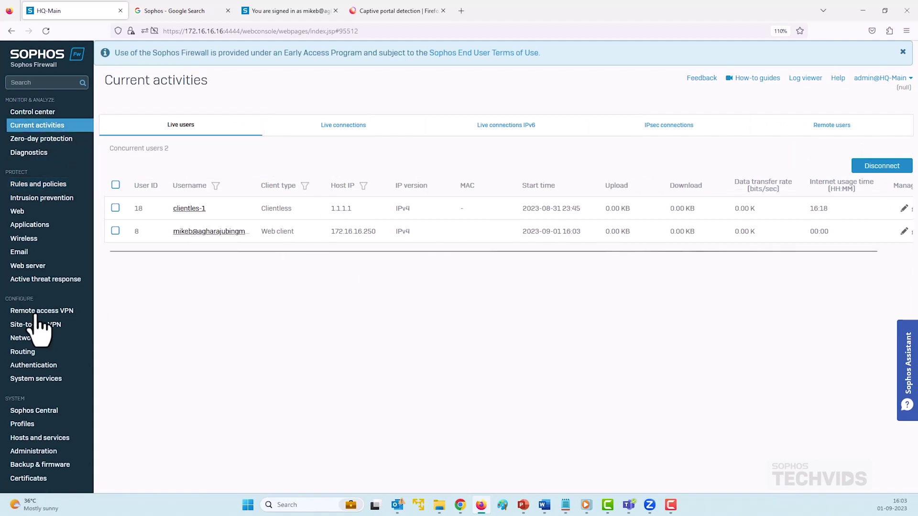
pyautogui.scroll(-1, 40, 354)
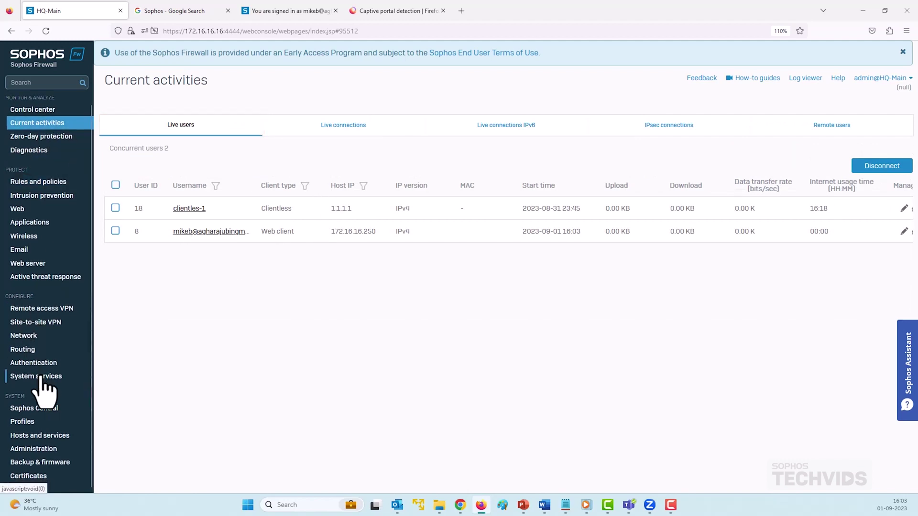
pyautogui.click(38, 365)
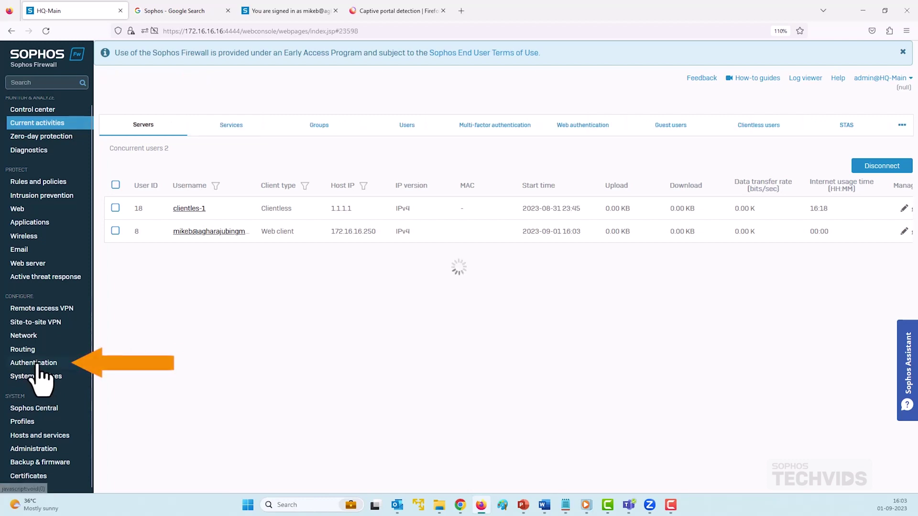
pyautogui.click(406, 127)
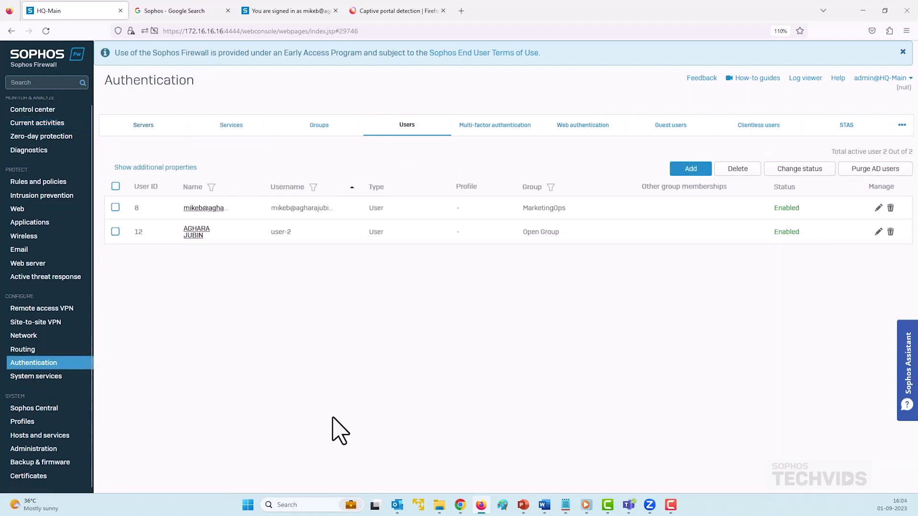
pyautogui.moveTo(520, 209); pyautogui.dragTo(576, 214)
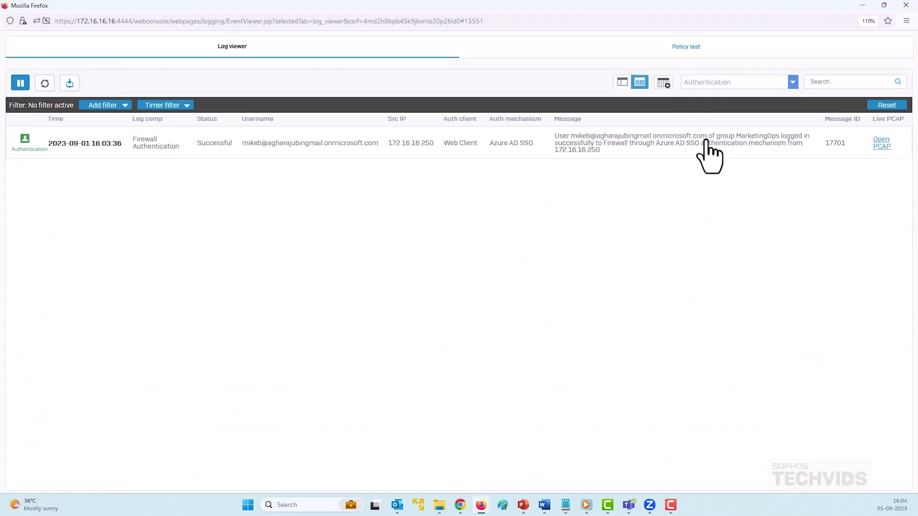
# - Highlight the authenticated user's name and the Azure AD SSO mechanism in the log entry
pyautogui.moveTo(241, 144); pyautogui.dragTo(380, 157)
pyautogui.moveTo(490, 143); pyautogui.dragTo(537, 143)
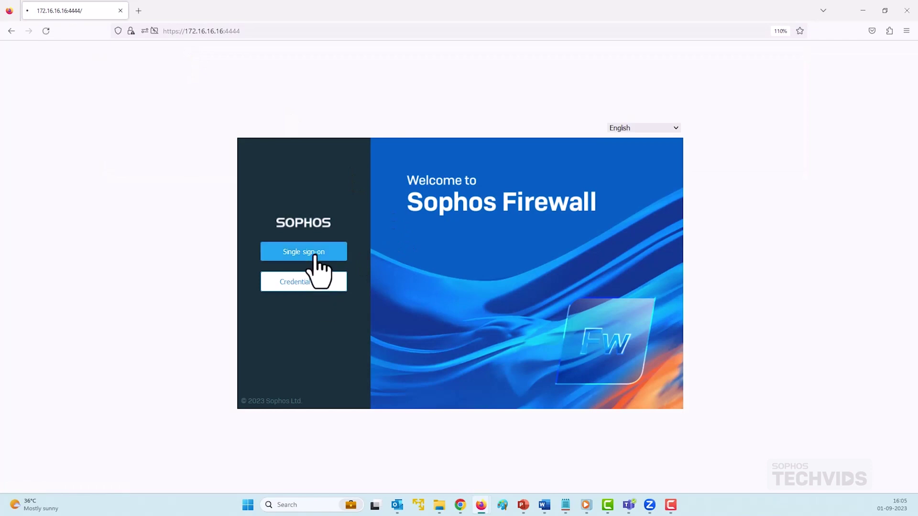
# - Sign in via Microsoft single sign-on with the saved administrator account, deferring extra security setup
pyautogui.click(314, 253)
pyautogui.click(454, 296)
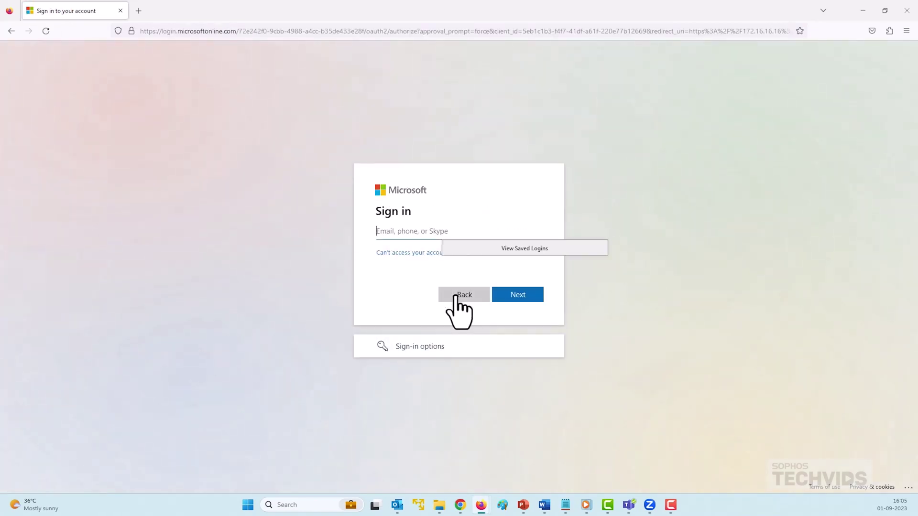
pyautogui.click(401, 231)
pyautogui.click(432, 246)
pyautogui.click(513, 295)
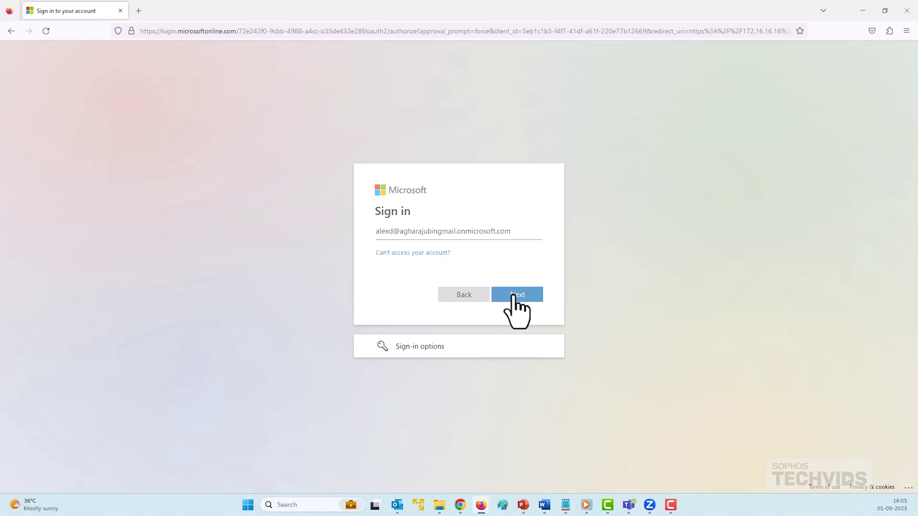
pyautogui.press('Return')
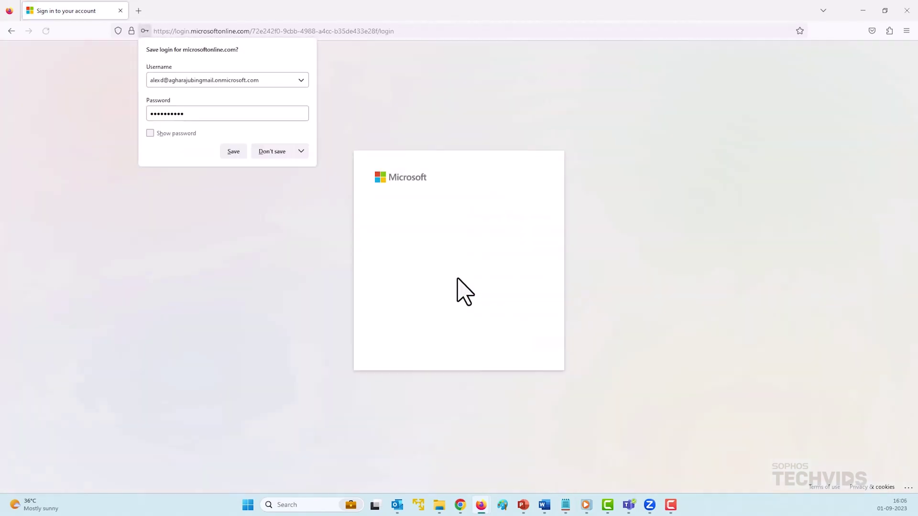
pyautogui.click(470, 343)
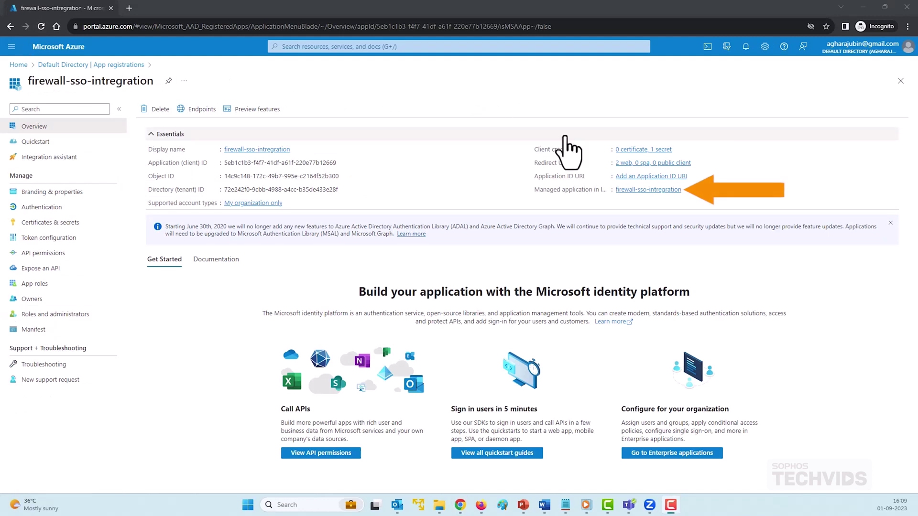
# - Open the managed enterprise application and show its Users and groups assignments
pyautogui.click(641, 190)
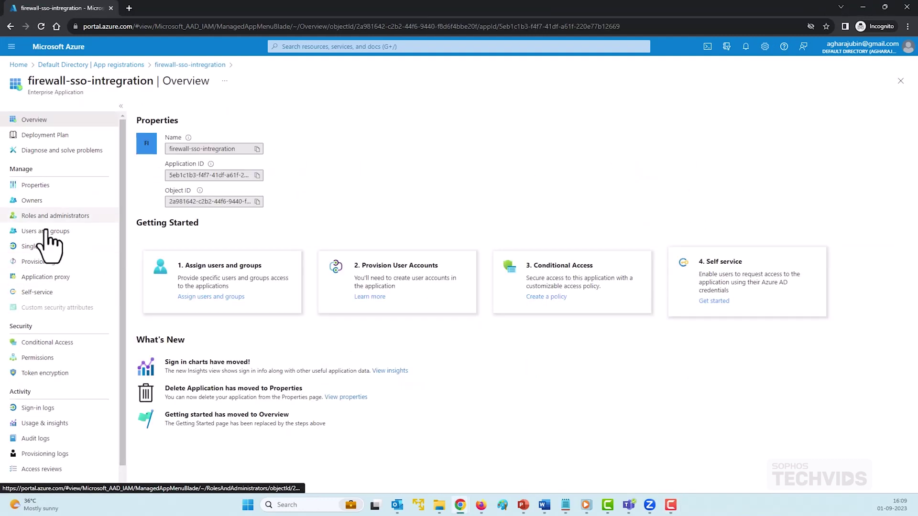
pyautogui.click(53, 235)
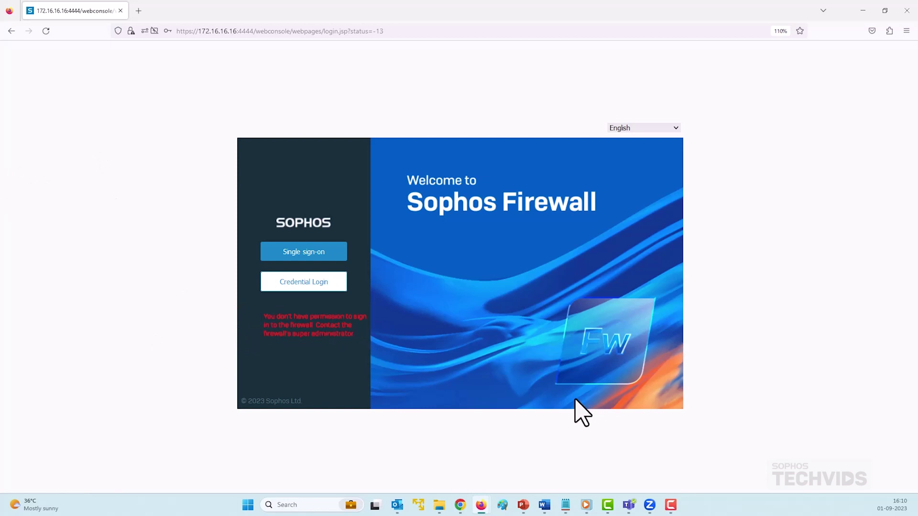
# - Add a user assignment giving the test user the adminFullAccess app role
pyautogui.moveTo(460, 503)
pyautogui.click(438, 480)
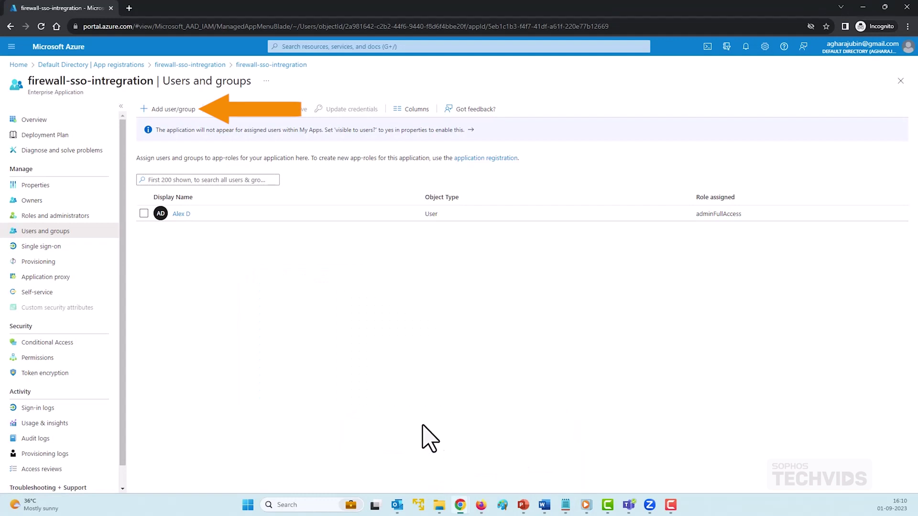
pyautogui.click(164, 115)
pyautogui.click(41, 176)
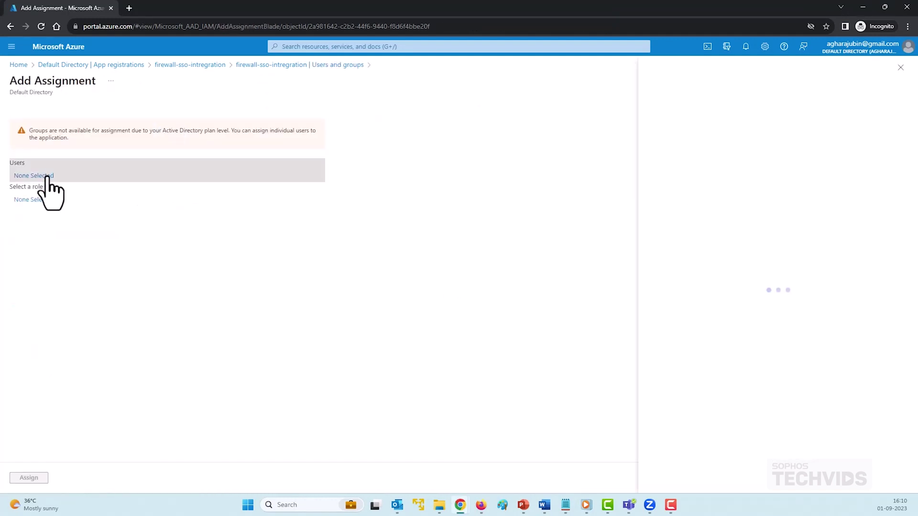
pyautogui.click(400, 208)
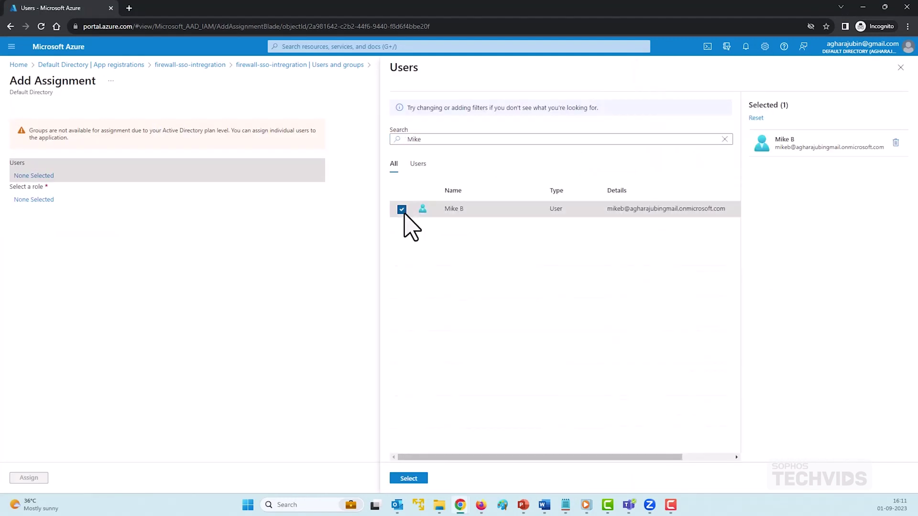
pyautogui.click(419, 474)
pyautogui.click(33, 199)
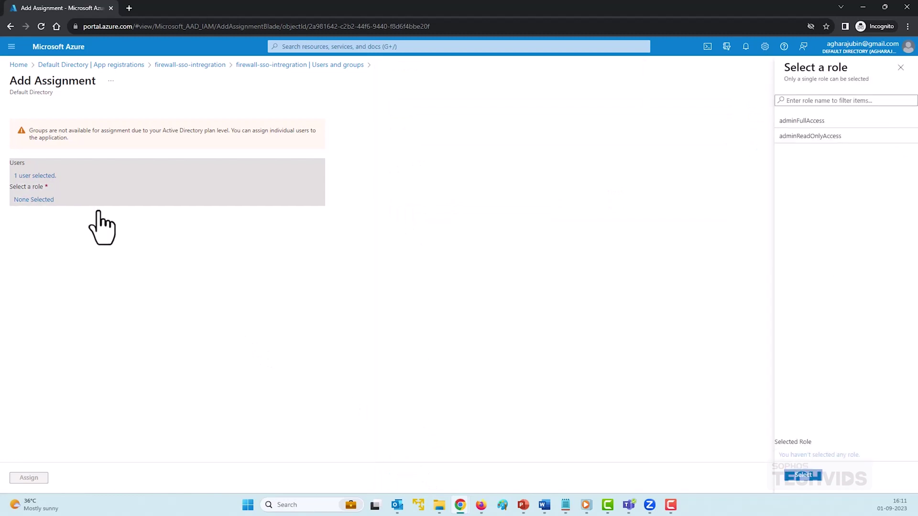
pyautogui.click(802, 120)
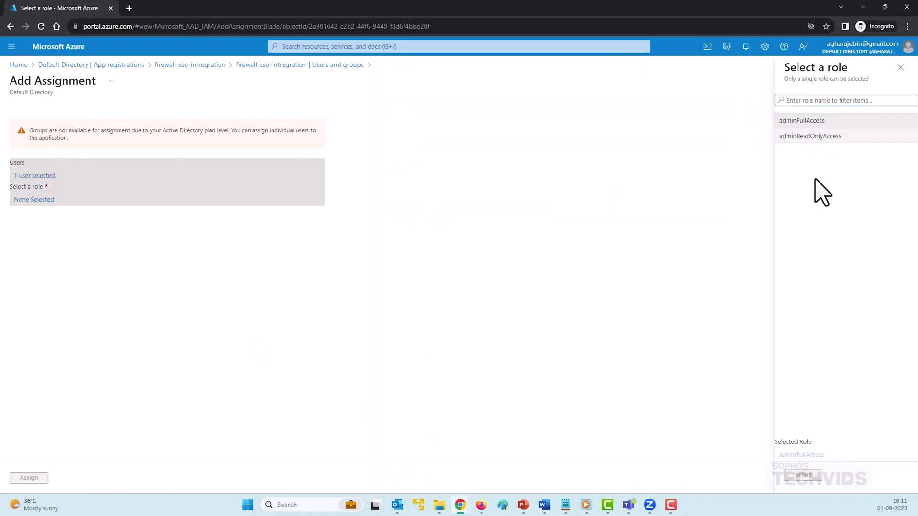
pyautogui.click(803, 474)
pyautogui.click(46, 475)
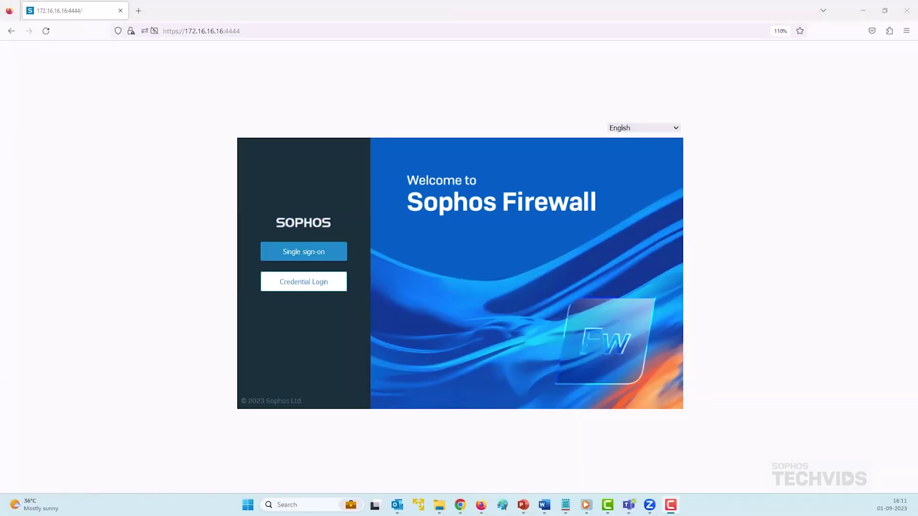
# - Start single sign-on from the Sophos admin login page
pyautogui.click(289, 250)
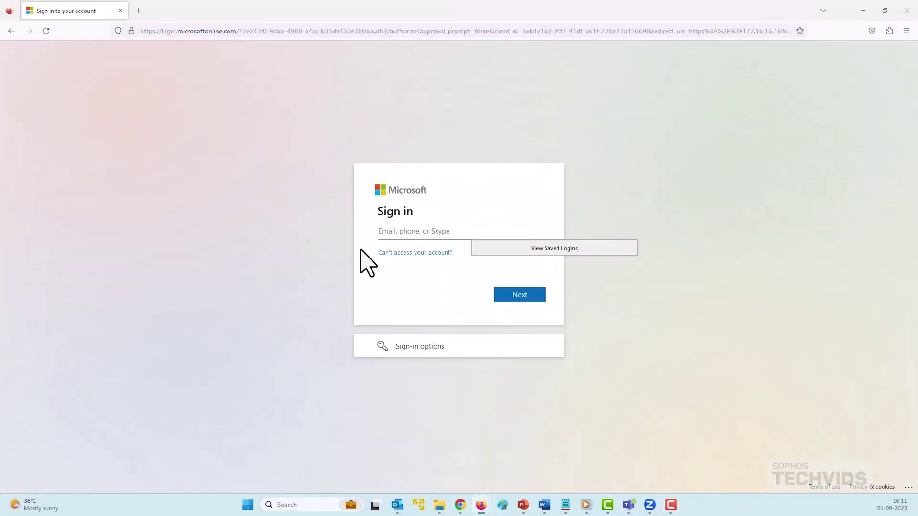